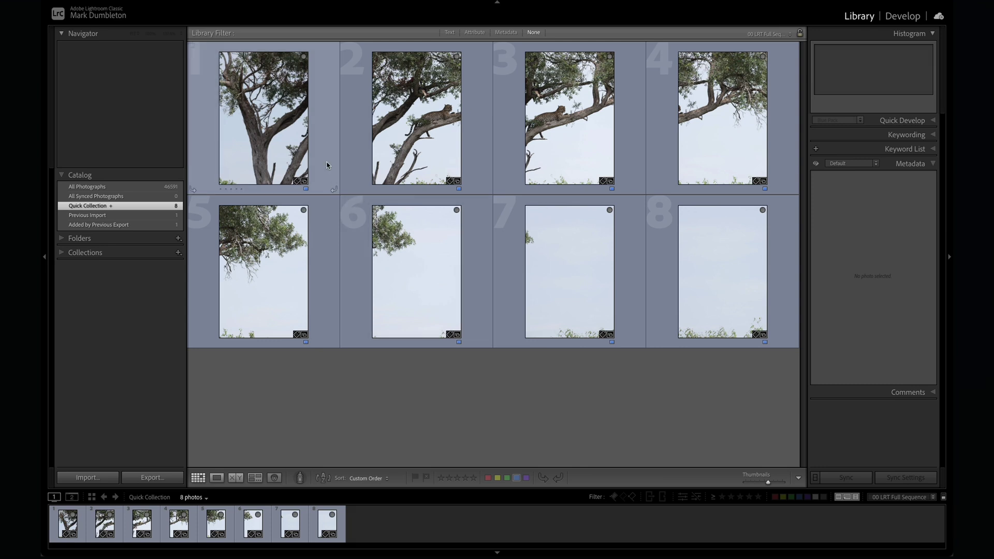
# - Select all eight leopard frames and attempt a Photo Merge > Panorama twice
pyautogui.click(290, 131)
pyautogui.press('super+a')
pyautogui.rightClick(708, 284)
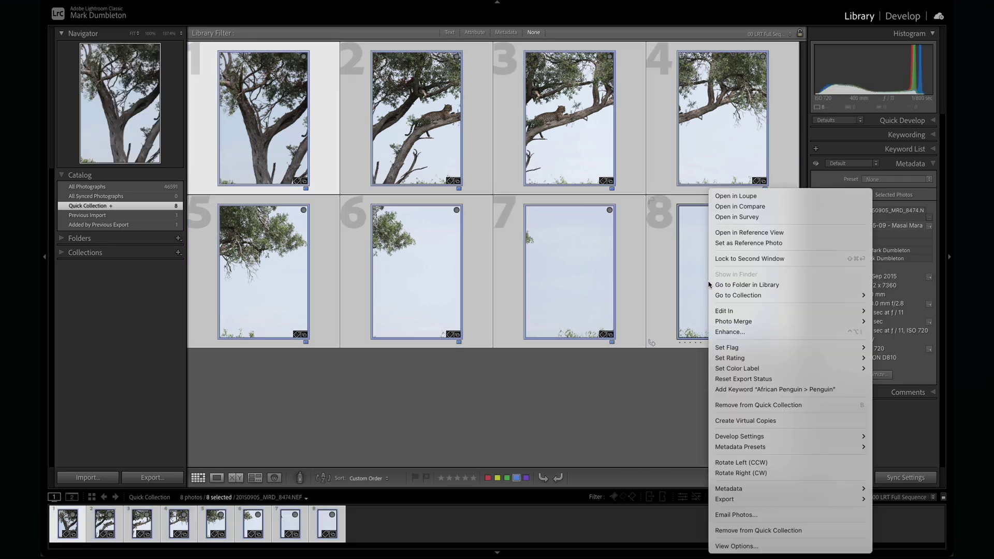
pyautogui.moveTo(719, 321)
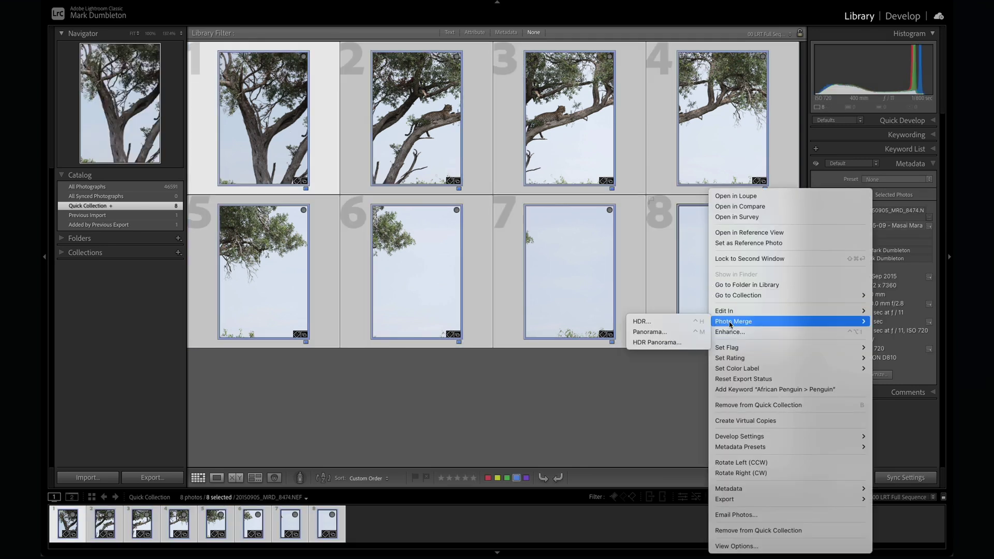
pyautogui.click(679, 330)
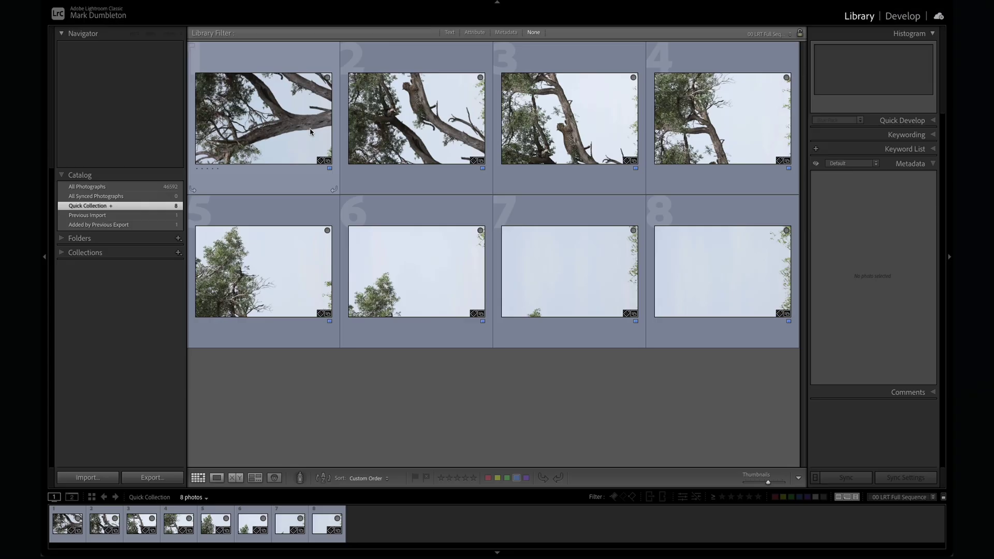
pyautogui.click(310, 132)
pyautogui.press('super+a')
pyautogui.rightClick(694, 255)
pyautogui.moveTo(730, 322)
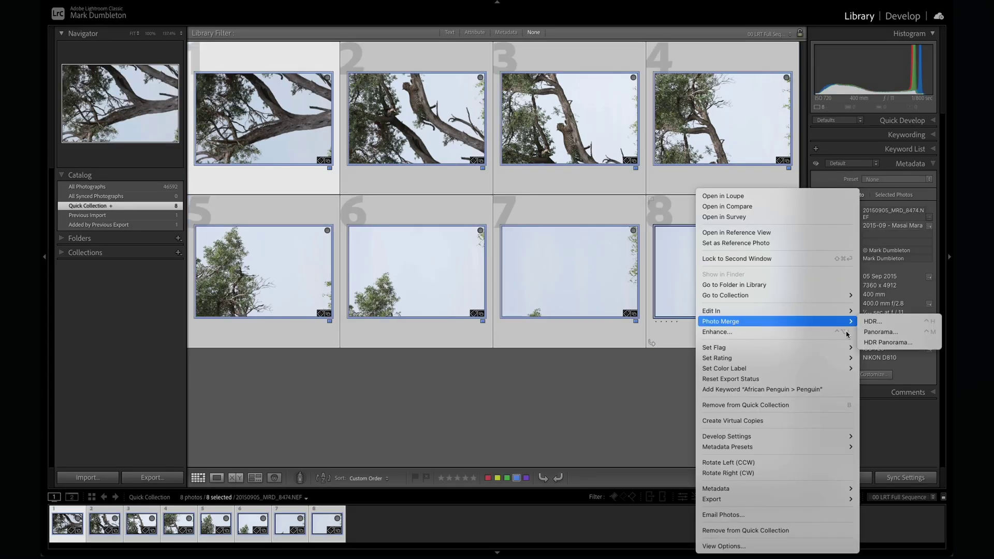
pyautogui.click(889, 333)
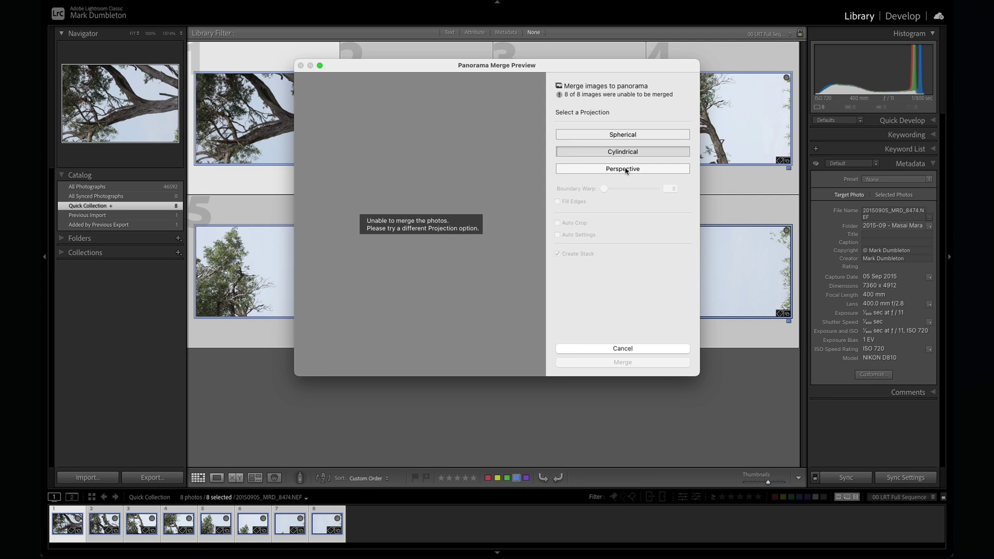
# - Cancel the failed merge and rotate all eight frames right to portrait orientation
pyautogui.click(640, 347)
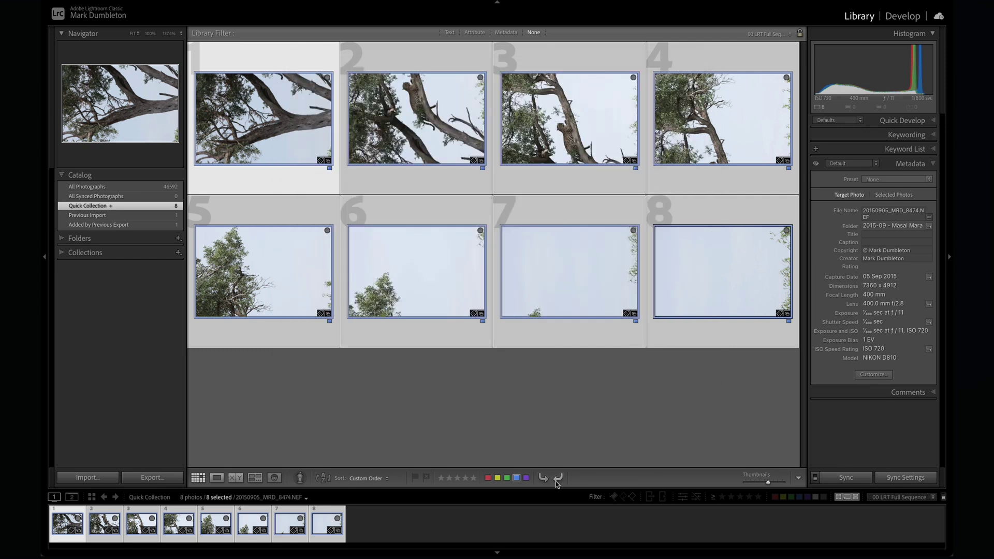
pyautogui.click(555, 481)
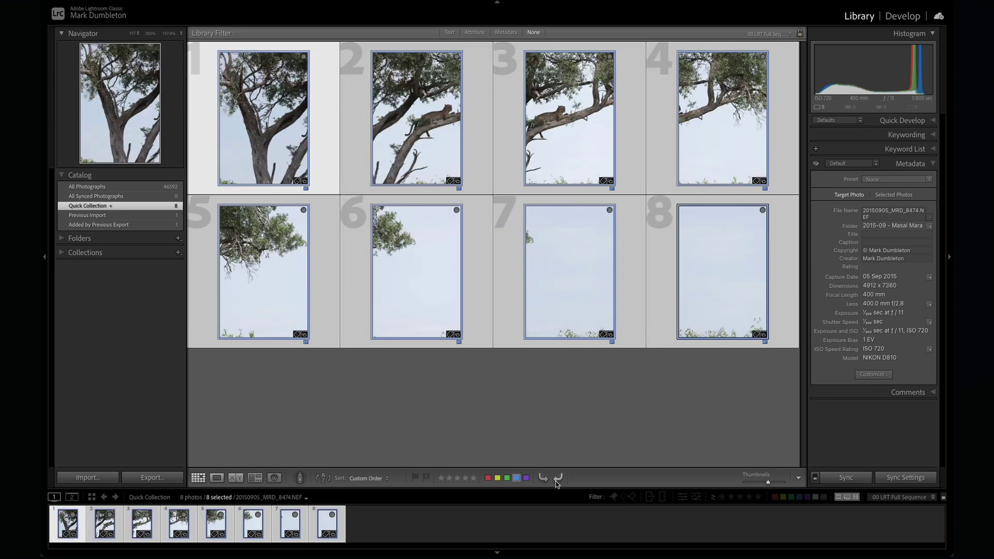
pyautogui.rightClick(709, 283)
# - Merge the upright frames into a spherical panorama preview and try Boundary Warp
pyautogui.moveTo(719, 321)
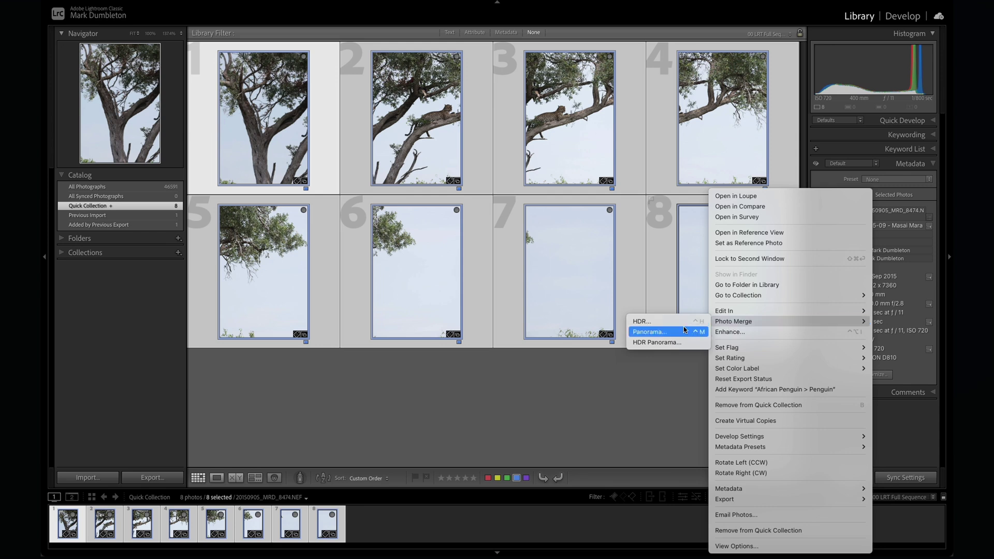
pyautogui.click(679, 332)
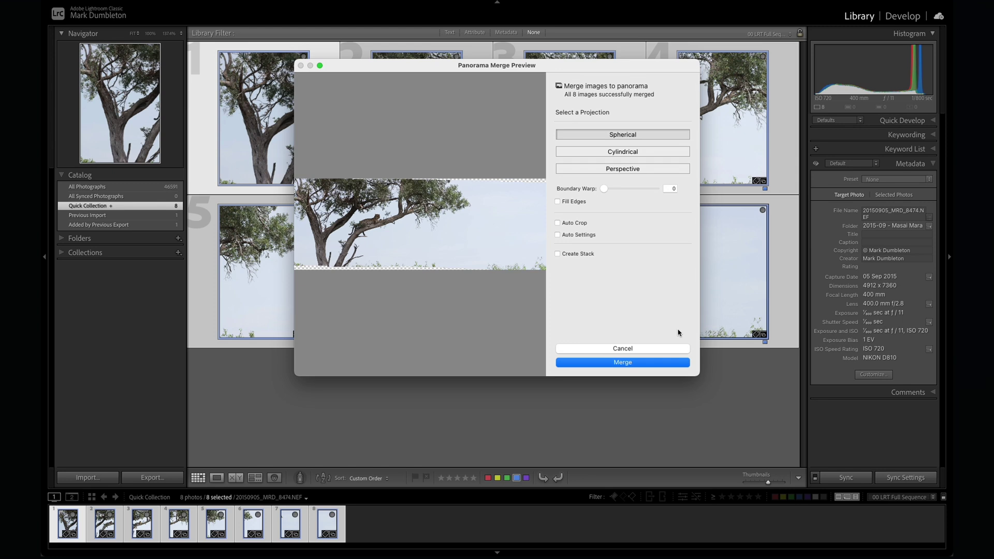
pyautogui.moveTo(604, 192)
pyautogui.mouseDown()
pyautogui.moveTo(664, 196)
pyautogui.moveTo(600, 193)
pyautogui.mouseUp()
# - Test Fill Edges and Auto Crop, leaving both off, and uncheck Auto Settings
pyautogui.click(558, 202)
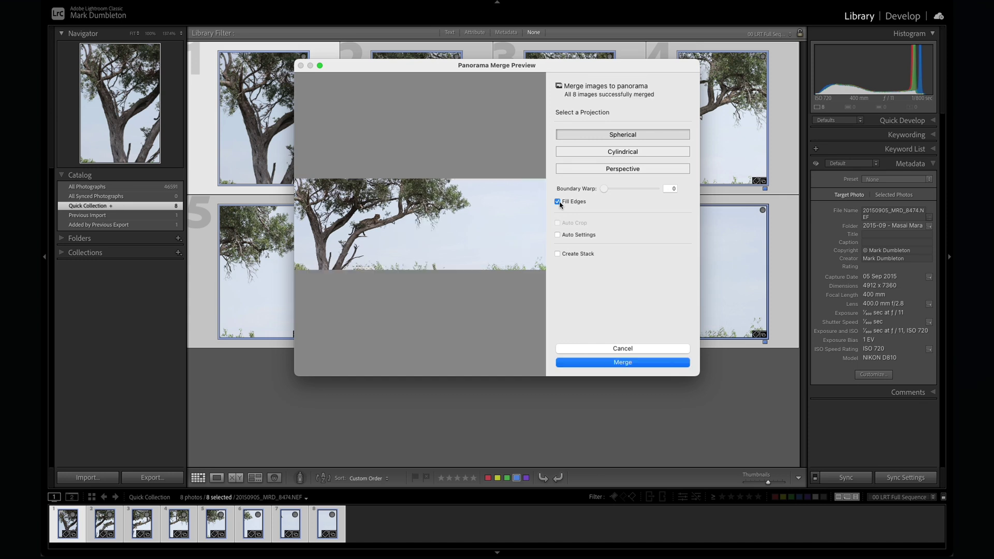
pyautogui.click(558, 202)
pyautogui.click(558, 223)
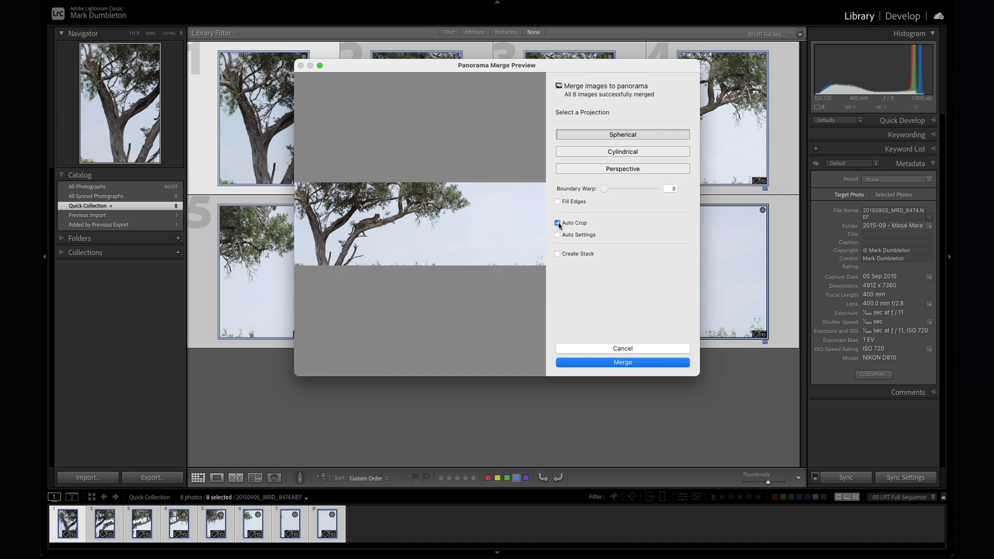
pyautogui.click(558, 223)
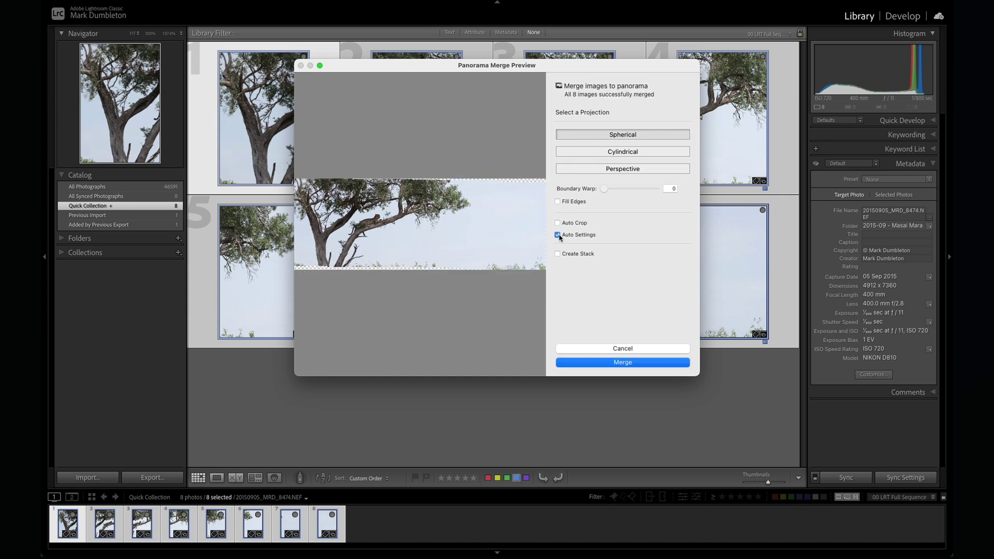
pyautogui.click(558, 235)
# - Merge the panorama into a DNG and open the 21127 x 7671 result in Develop
pyautogui.click(623, 363)
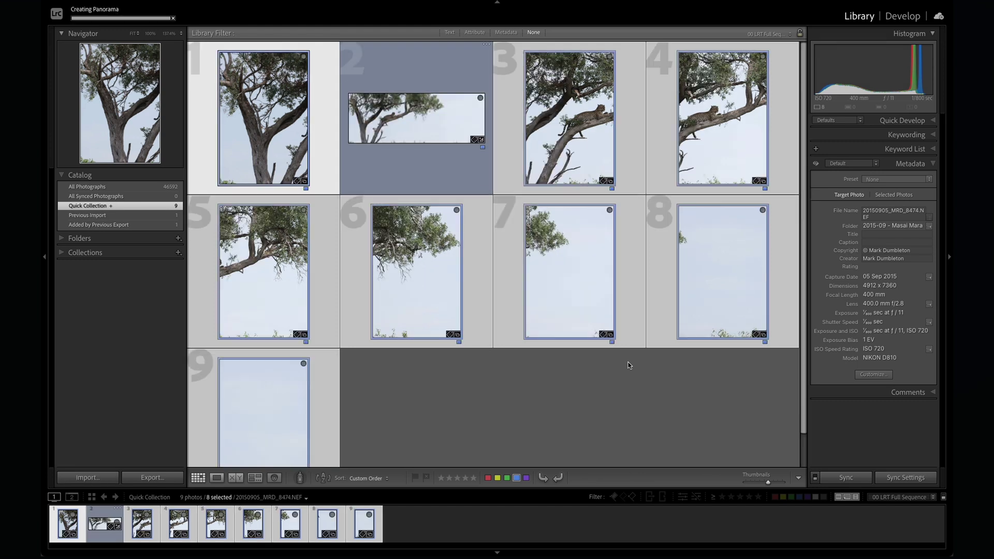
pyautogui.doubleClick(420, 117)
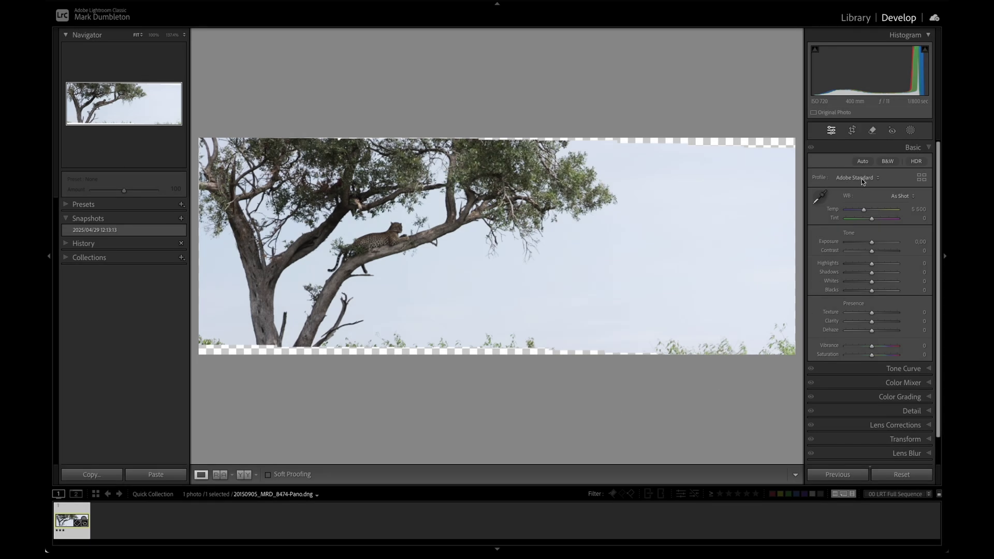
# - Review the Detail and Lens Corrections panels, return to Basic, and open Crop & Straighten
pyautogui.click(919, 412)
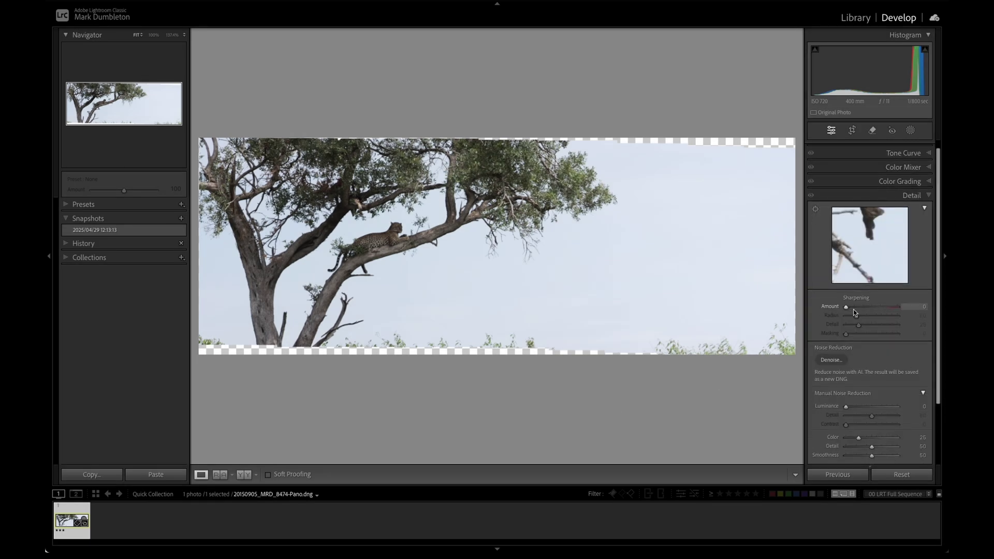
pyautogui.scroll(-5, 901, 409)
pyautogui.click(903, 398)
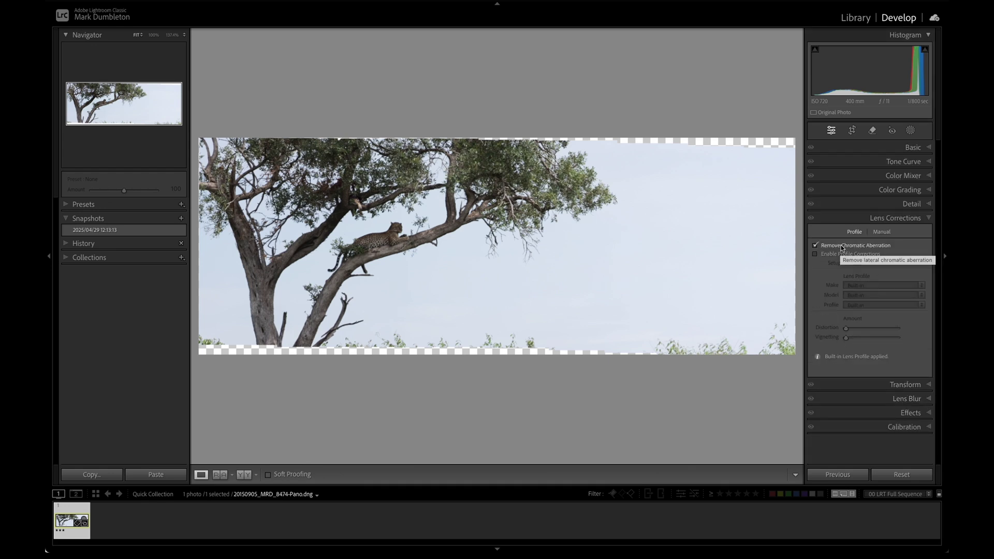
pyautogui.click(911, 147)
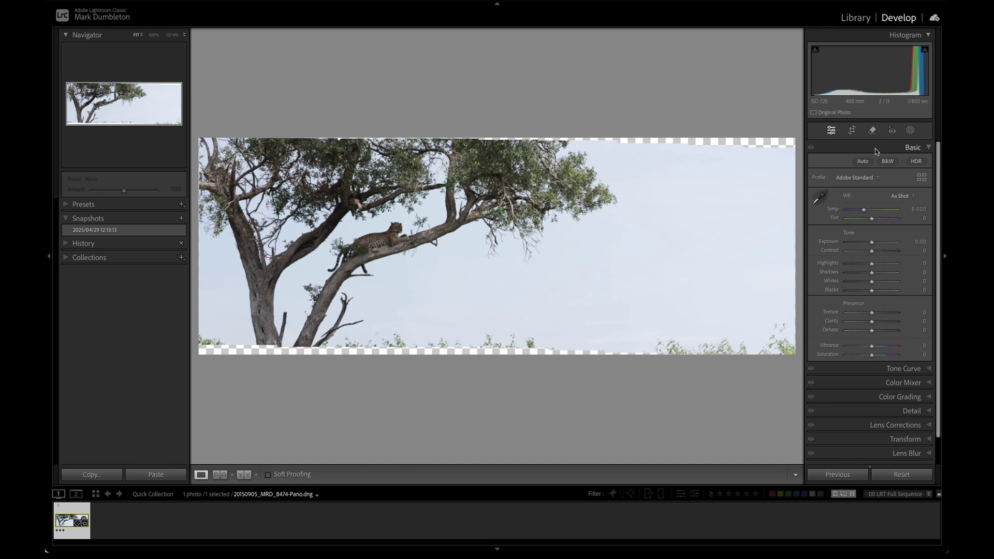
pyautogui.click(852, 130)
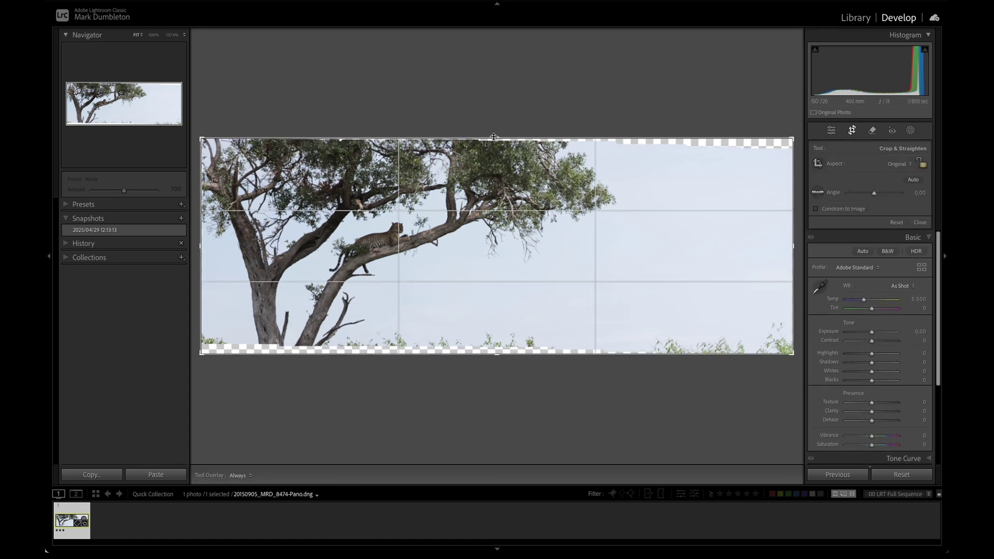
# - Crop in the top, bottom, left and right edges past the ragged borders and apply it
pyautogui.moveTo(493, 137); pyautogui.dragTo(494, 147)
pyautogui.moveTo(498, 354); pyautogui.dragTo(498, 340)
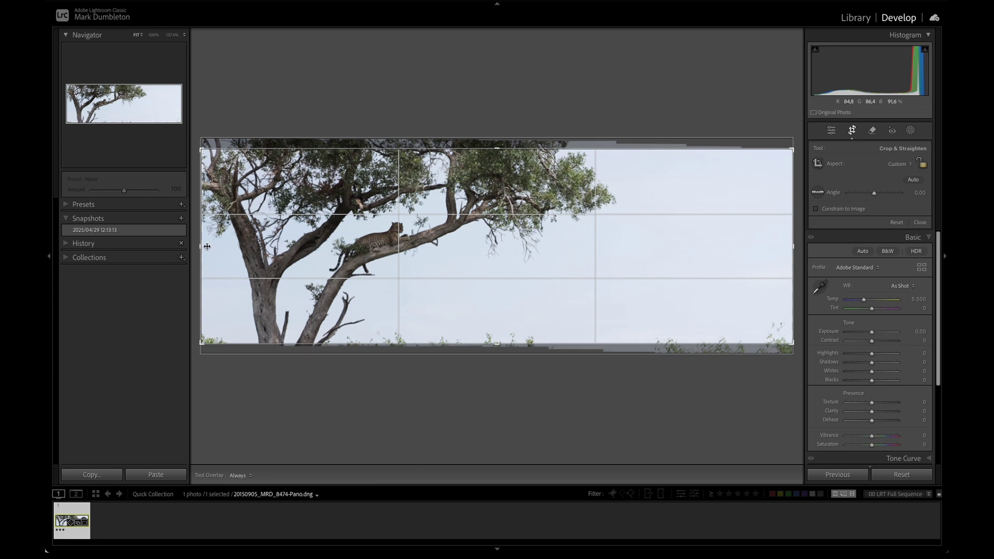
pyautogui.moveTo(207, 247); pyautogui.dragTo(213, 246)
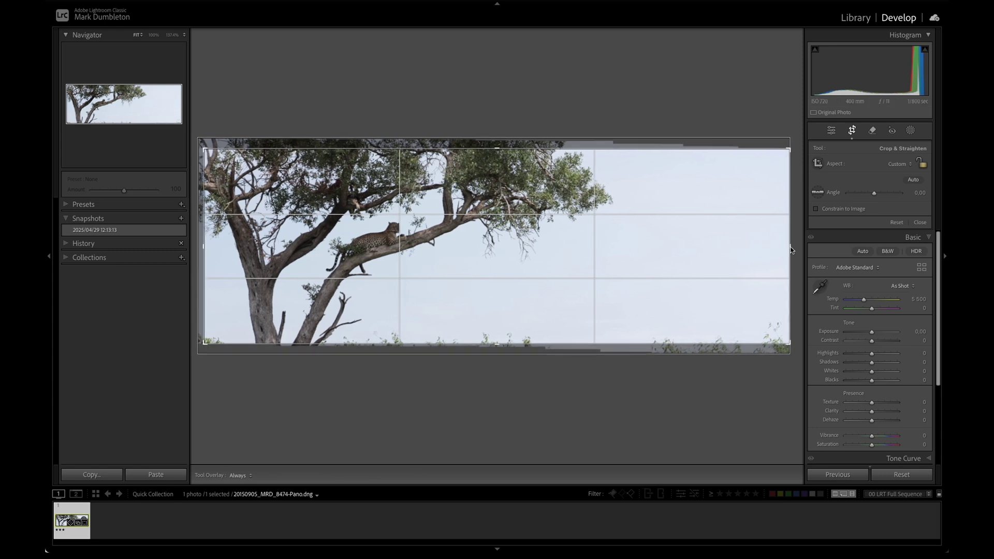
pyautogui.moveTo(790, 250); pyautogui.dragTo(715, 249)
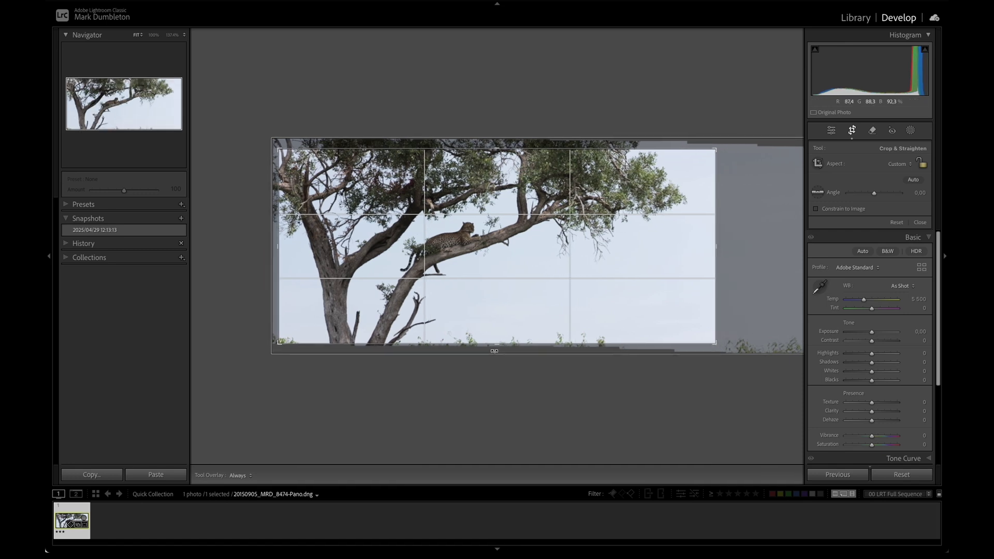
pyautogui.moveTo(495, 350); pyautogui.dragTo(496, 343)
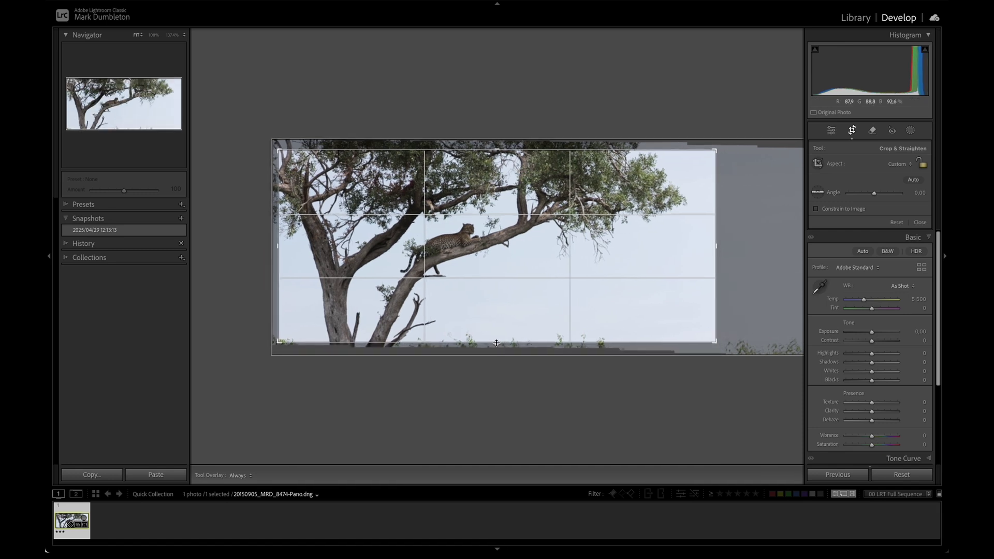
pyautogui.press('Return')
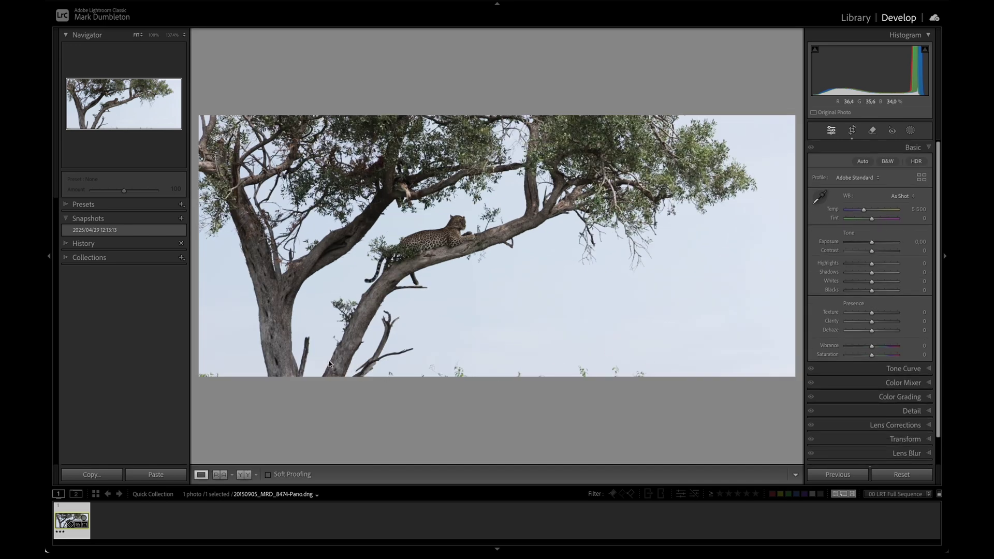
# - Use the Remove tool to erase the bush tops along the bottom edge and the dead branch
pyautogui.click(871, 132)
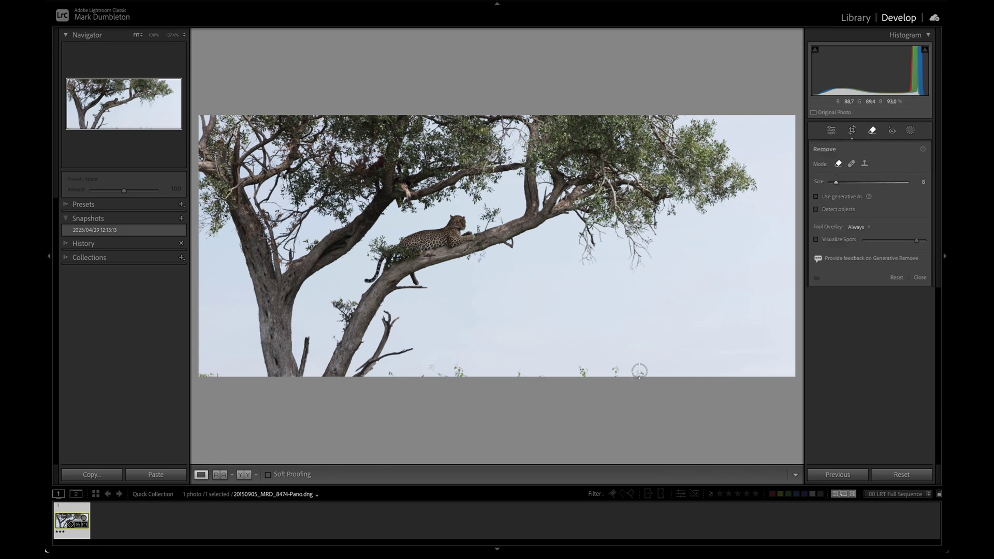
pyautogui.moveTo(634, 371); pyautogui.dragTo(646, 372)
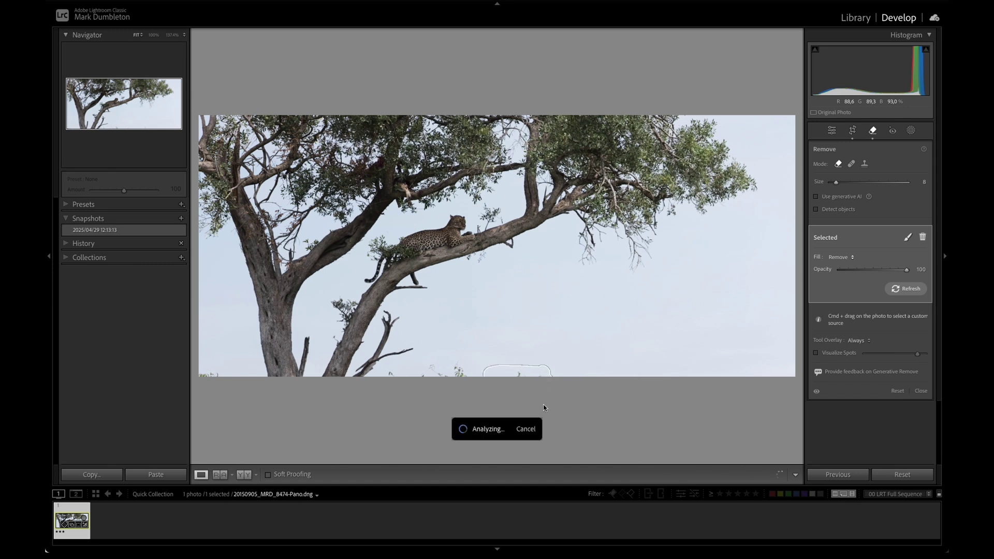
pyautogui.moveTo(522, 369); pyautogui.dragTo(383, 370)
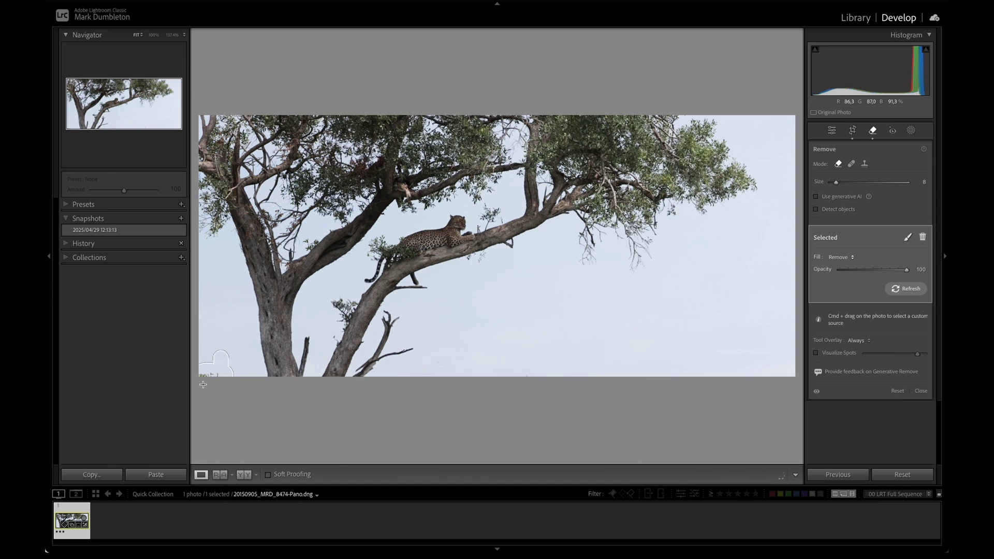
pyautogui.moveTo(424, 326)
pyautogui.mouseDown()
pyautogui.moveTo(385, 317)
pyautogui.moveTo(356, 374)
pyautogui.moveTo(411, 350)
pyautogui.moveTo(387, 351)
pyautogui.moveTo(394, 326)
pyautogui.moveTo(371, 376)
pyautogui.moveTo(359, 378)
pyautogui.moveTo(363, 409)
pyautogui.mouseUp()
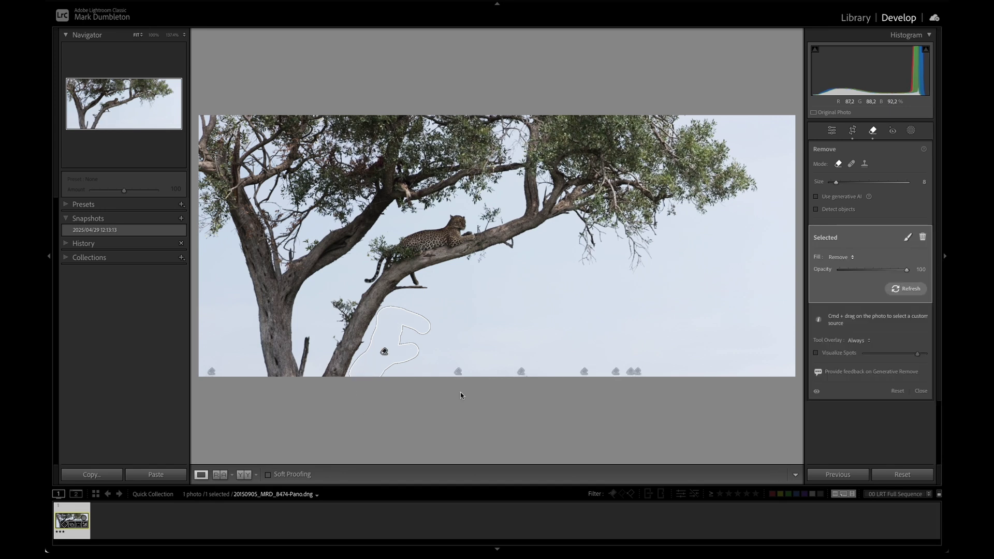
pyautogui.press('q')
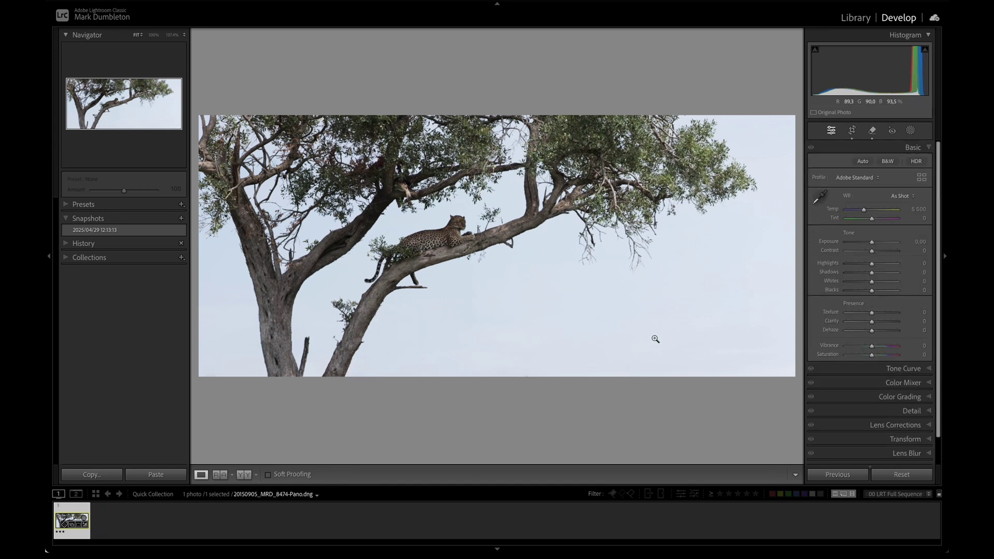
# - Convert to black and white, raise exposure and whites, and deepen blacks while watching clipping
pyautogui.click(887, 162)
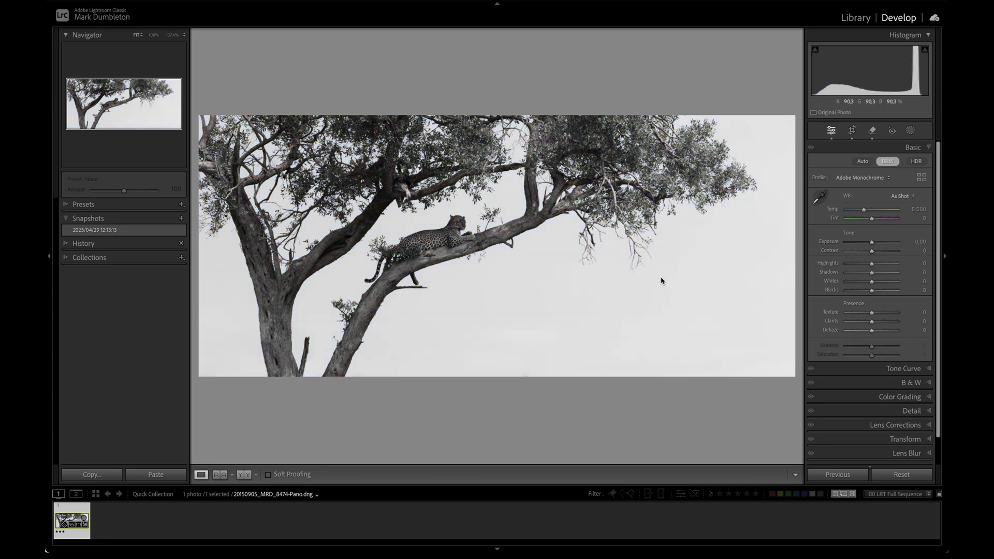
pyautogui.moveTo(873, 245); pyautogui.dragTo(876, 245)
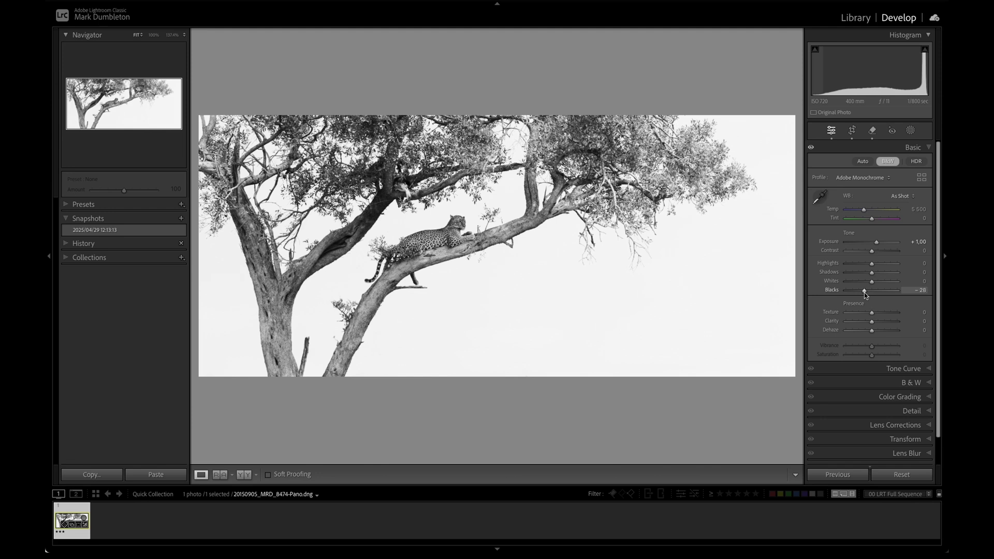
pyautogui.moveTo(862, 293); pyautogui.dragTo(857, 293)
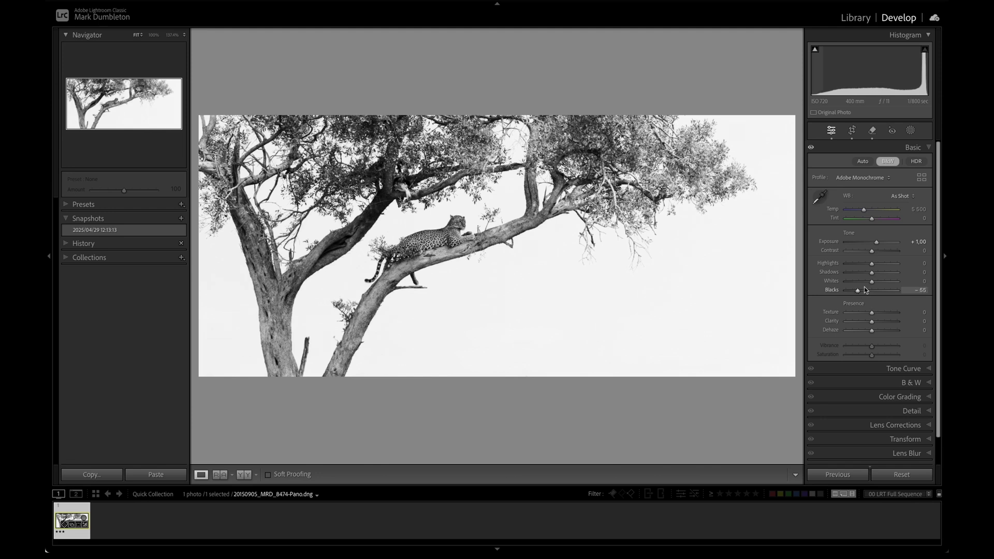
pyautogui.moveTo(877, 247); pyautogui.dragTo(879, 246)
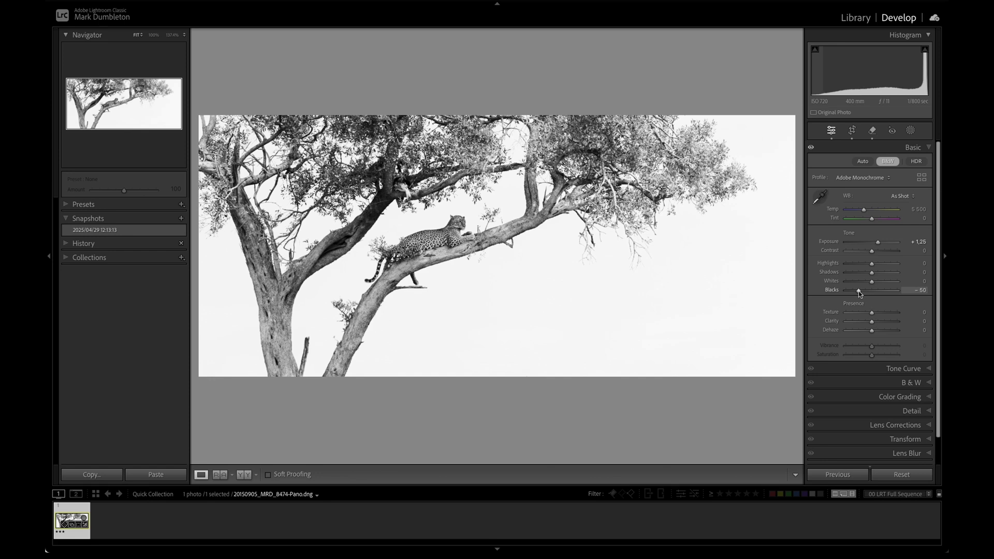
pyautogui.click(814, 49)
pyautogui.moveTo(873, 283); pyautogui.dragTo(881, 283)
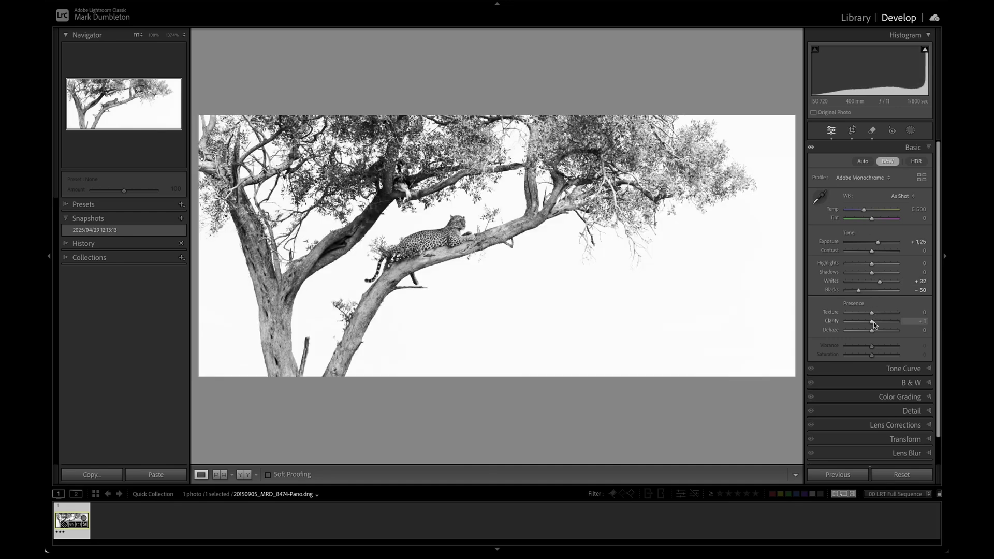
# - Set Clarity +47, Shadows +25, Highlights -19, and fine-tune Exposure to +1.10 and Blacks to -19
pyautogui.moveTo(873, 322); pyautogui.dragTo(884, 321)
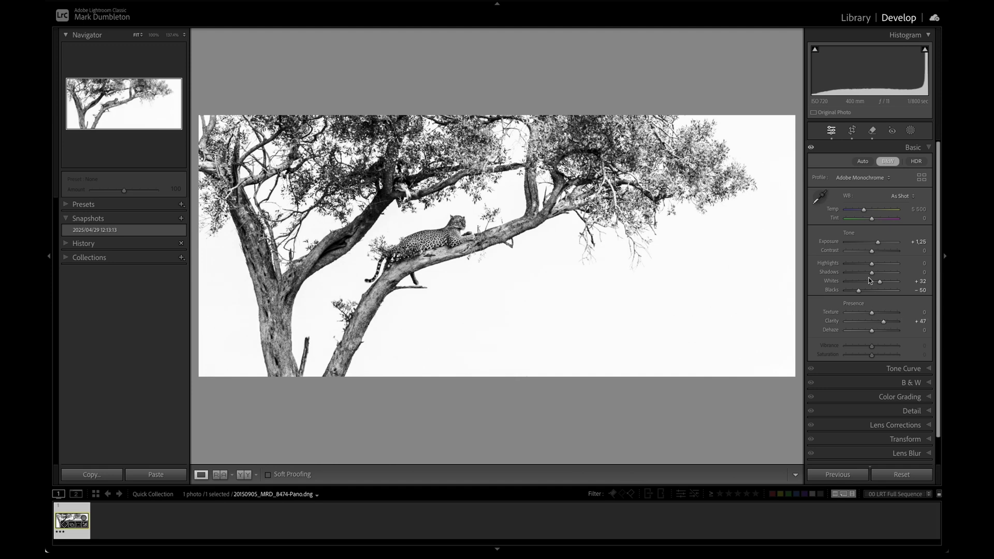
pyautogui.moveTo(873, 275); pyautogui.dragTo(879, 276)
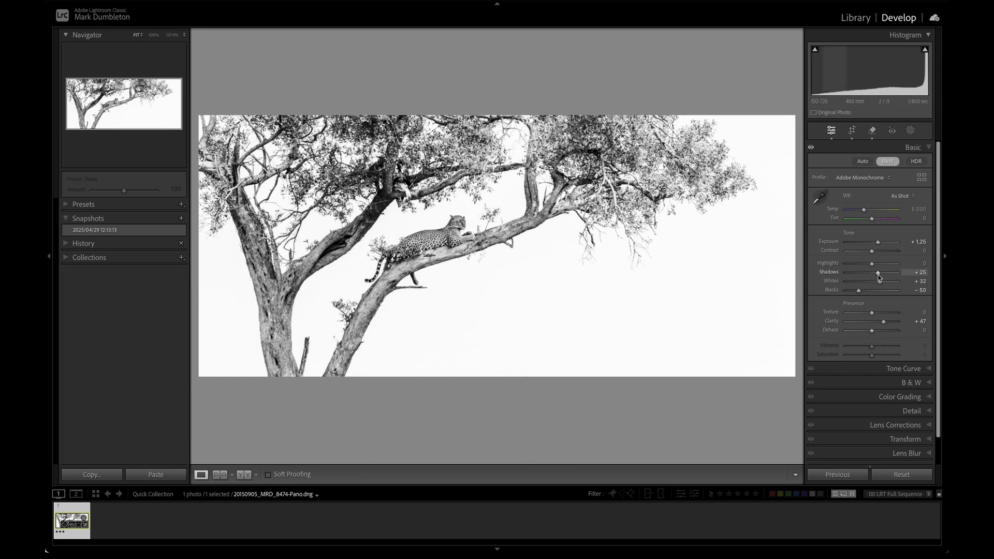
pyautogui.moveTo(872, 267); pyautogui.dragTo(864, 293)
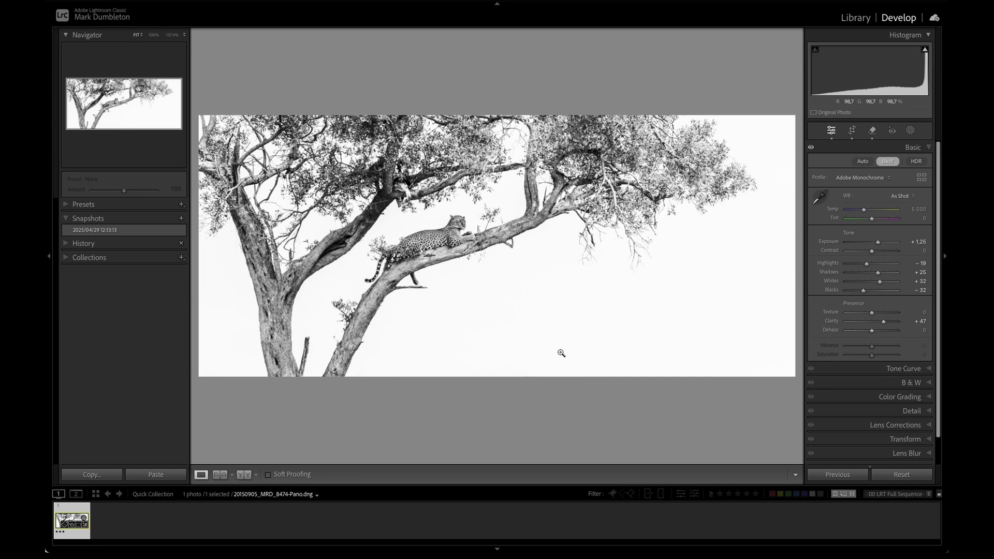
pyautogui.moveTo(876, 244); pyautogui.dragTo(875, 242)
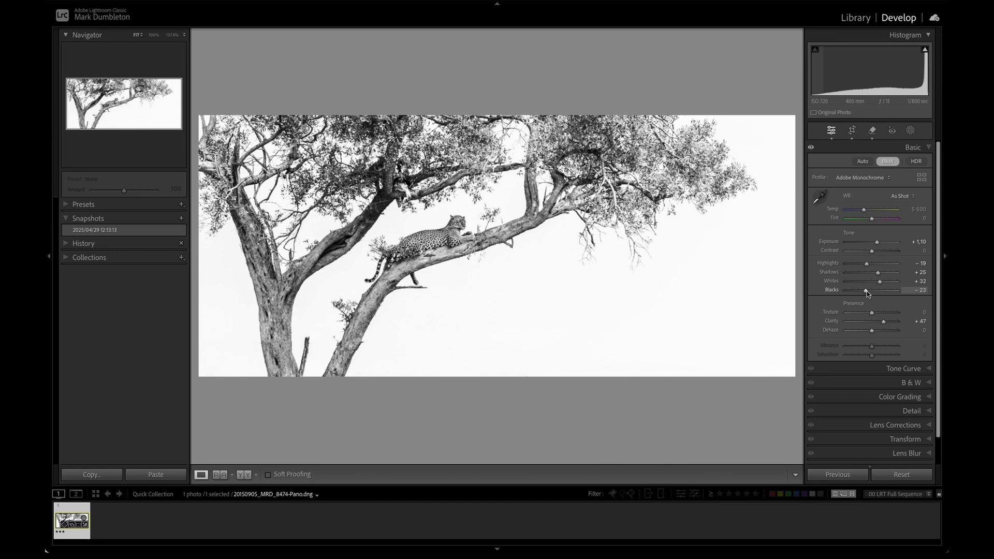
pyautogui.moveTo(866, 291); pyautogui.dragTo(868, 293)
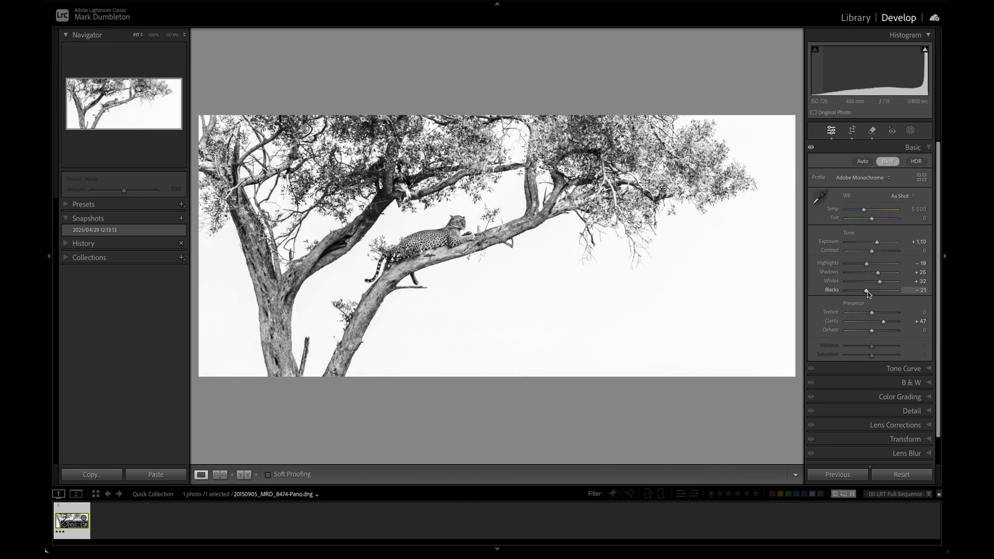
# - Apply the Black Fade 2 preset from Lightroom Tools V1.3 at an Amount of 119
pyautogui.click(174, 206)
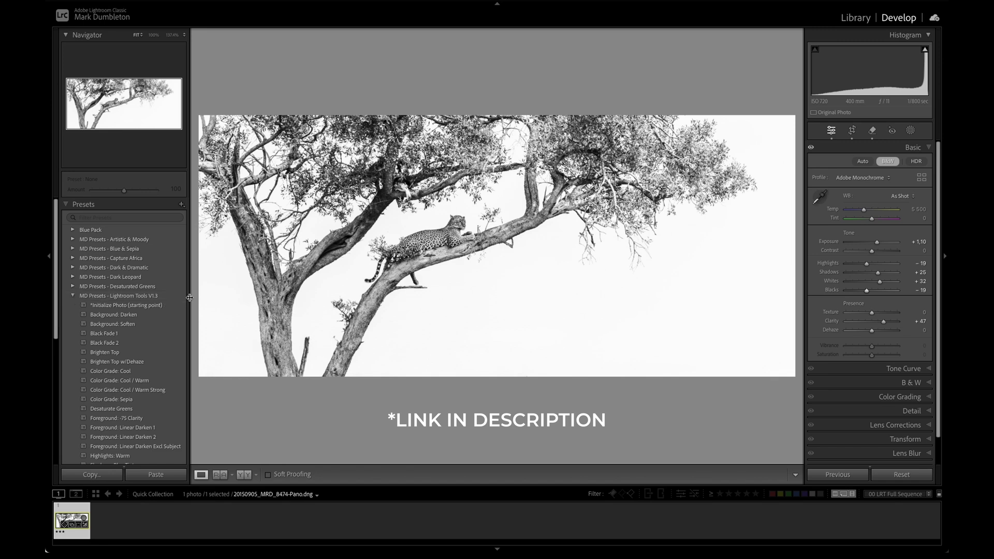
pyautogui.click(115, 342)
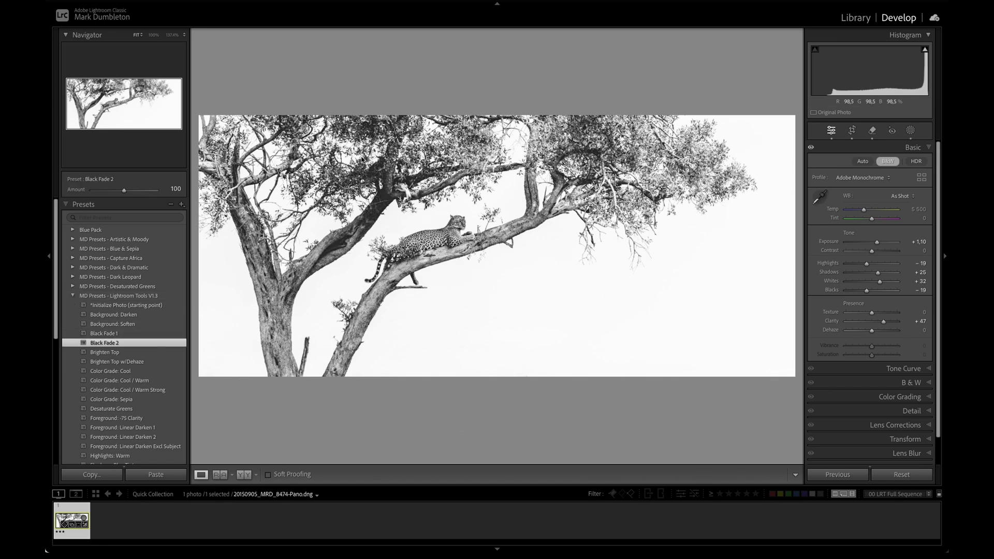
pyautogui.moveTo(124, 191)
pyautogui.mouseDown()
pyautogui.moveTo(116, 191)
pyautogui.moveTo(127, 192)
pyautogui.mouseUp()
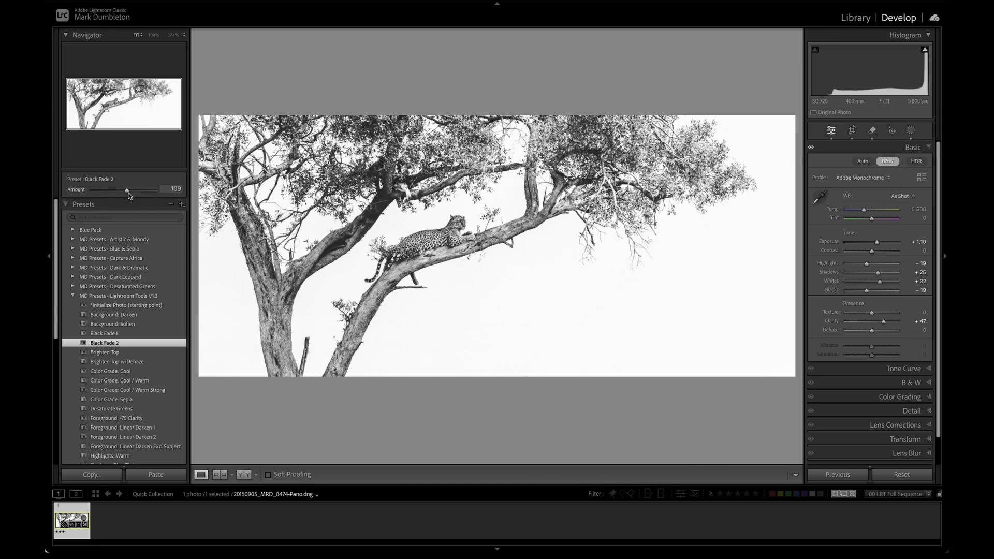
pyautogui.moveTo(139, 194); pyautogui.dragTo(130, 191)
# - Zoom to 100% on the leopard and raise the Sharpening Amount to 78 in the Detail panel
pyautogui.click(463, 226)
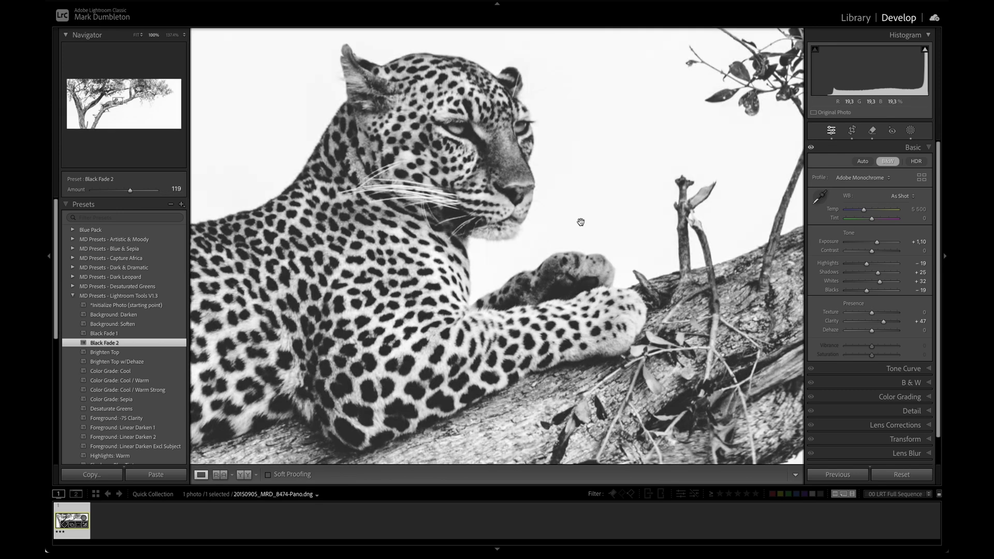
pyautogui.click(912, 411)
pyautogui.moveTo(865, 307); pyautogui.dragTo(862, 337)
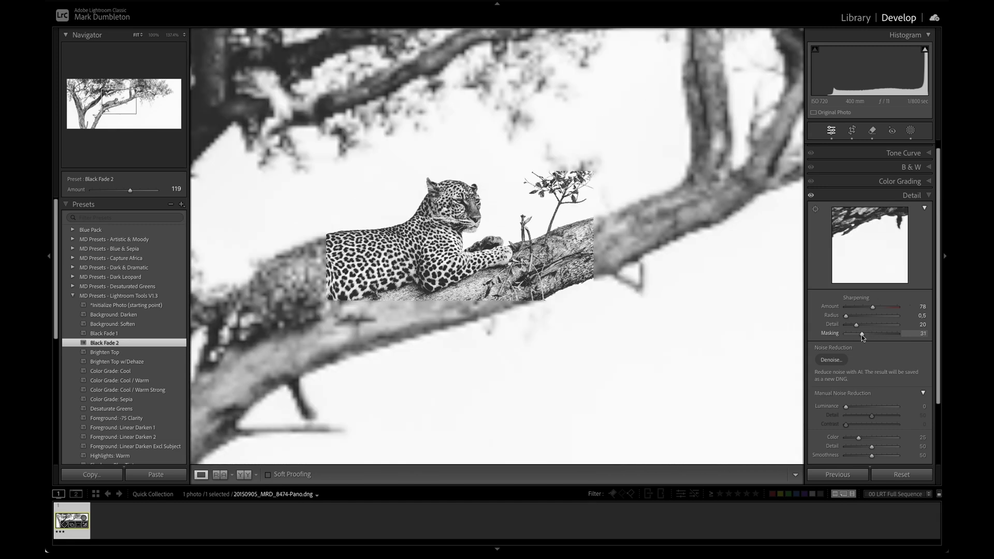